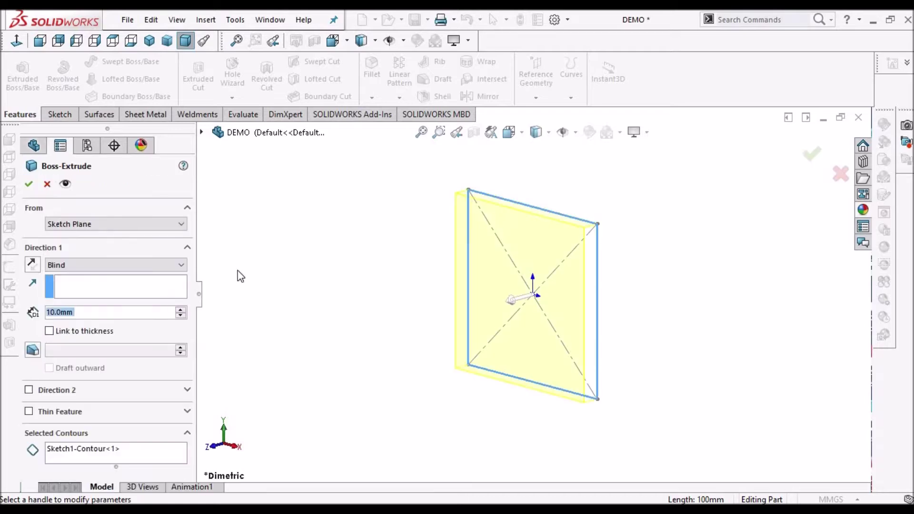
Extrude the square sketch 100 mm symmetrically about its sketch plane using the Mid Plane end condition
click(182, 267)
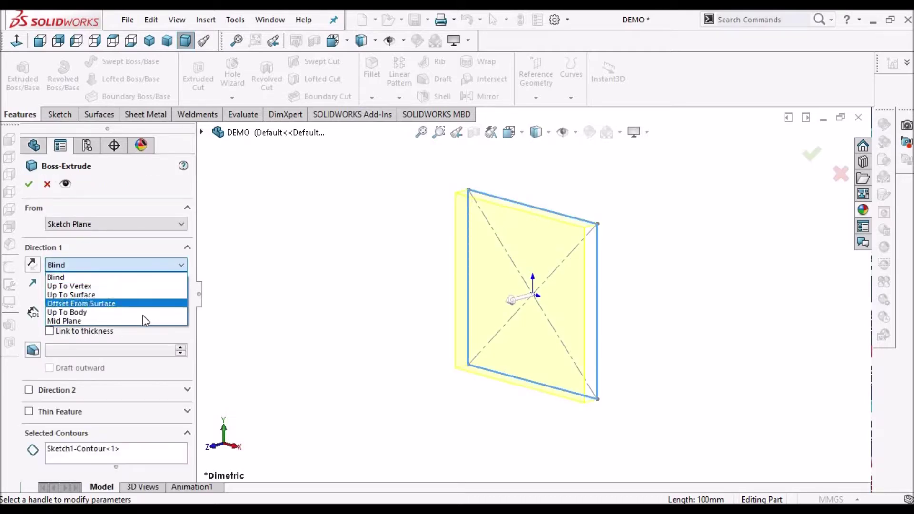
click(139, 319)
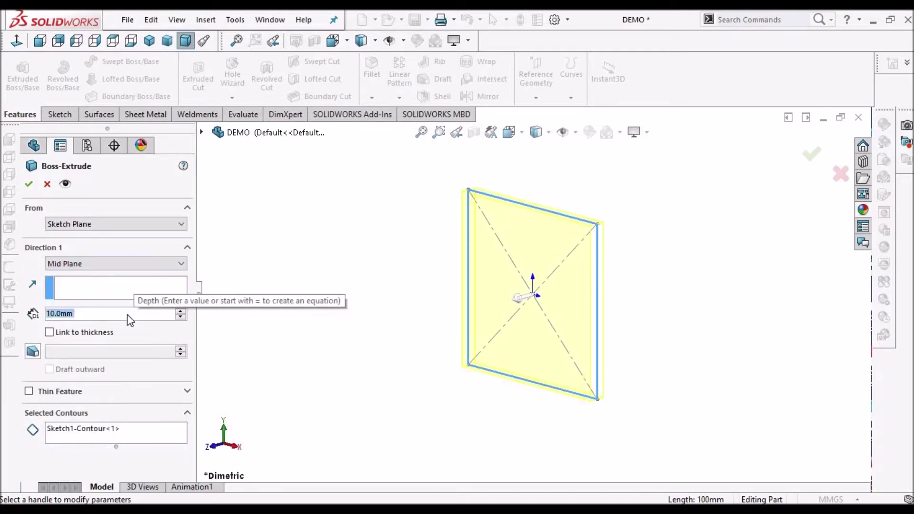
text(100)
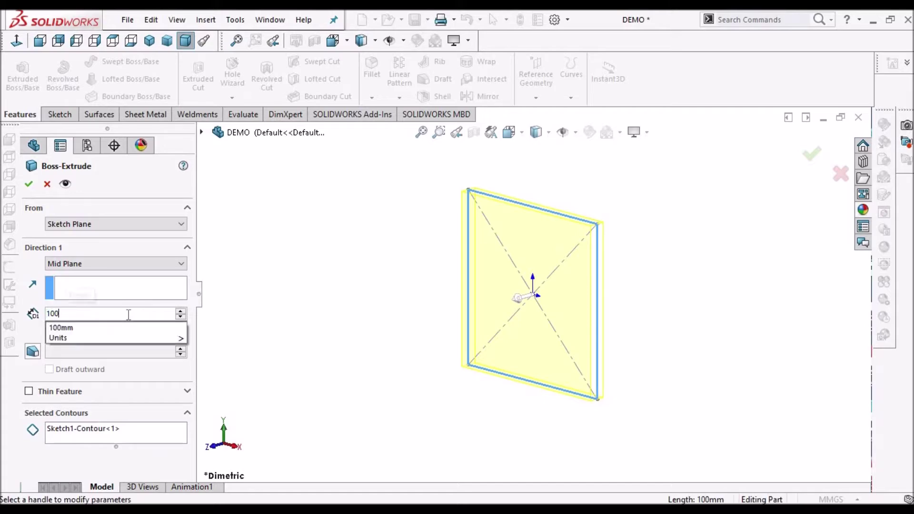
key(Return)
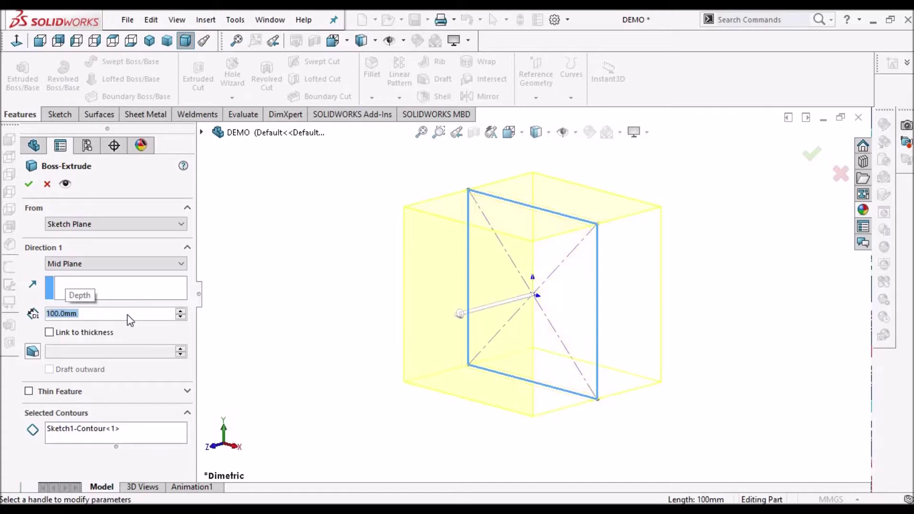
click(28, 185)
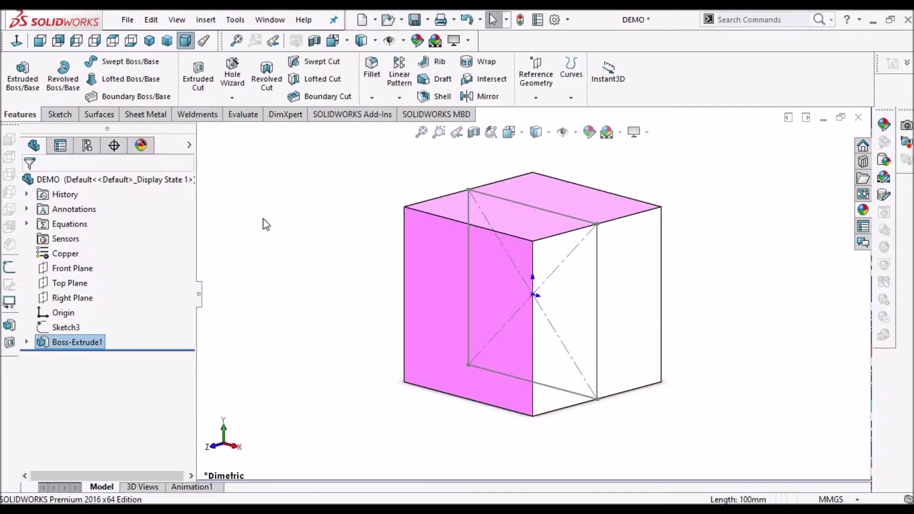
click(269, 236)
Reorder the semicircle sketch Sketch3 in the feature tree so that it follows the cube's extrusion
scroll(273, 245, up, 1)
drag(66, 327, 64, 344)
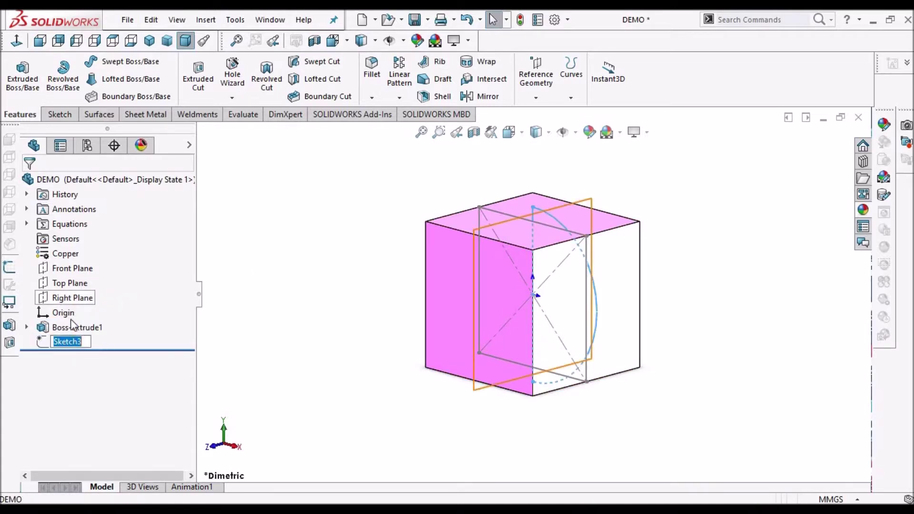
click(103, 342)
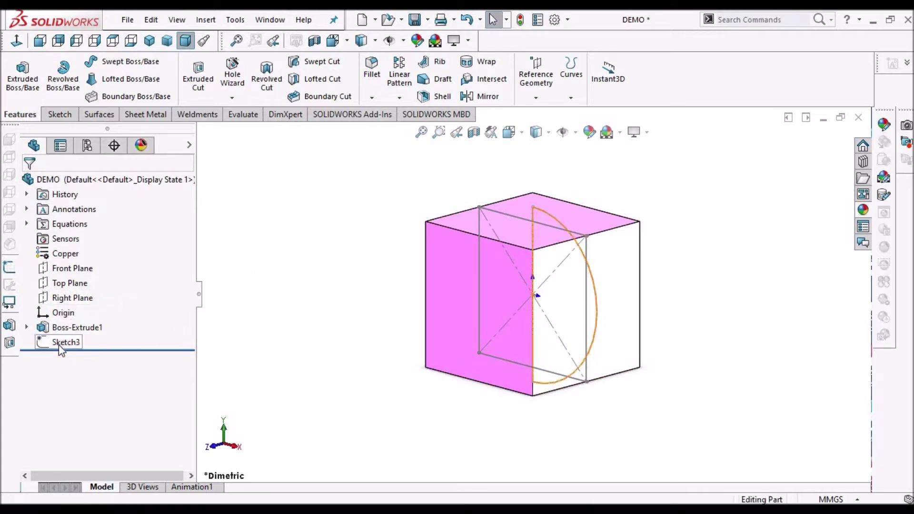
Edit the R60 semicircle sketch and revolve it 360 degrees about its straight vertical line, merging the result with the cube
right_click(58, 344)
click(69, 225)
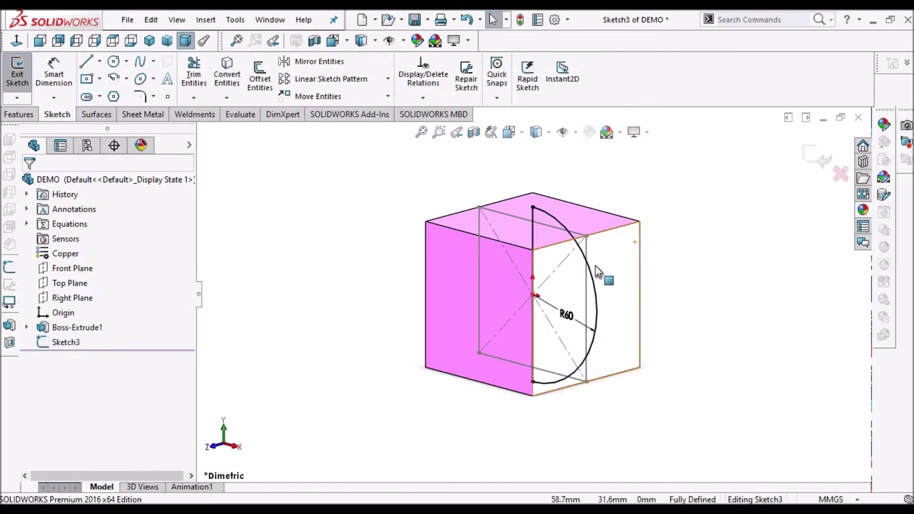
scroll(604, 269, down, 2)
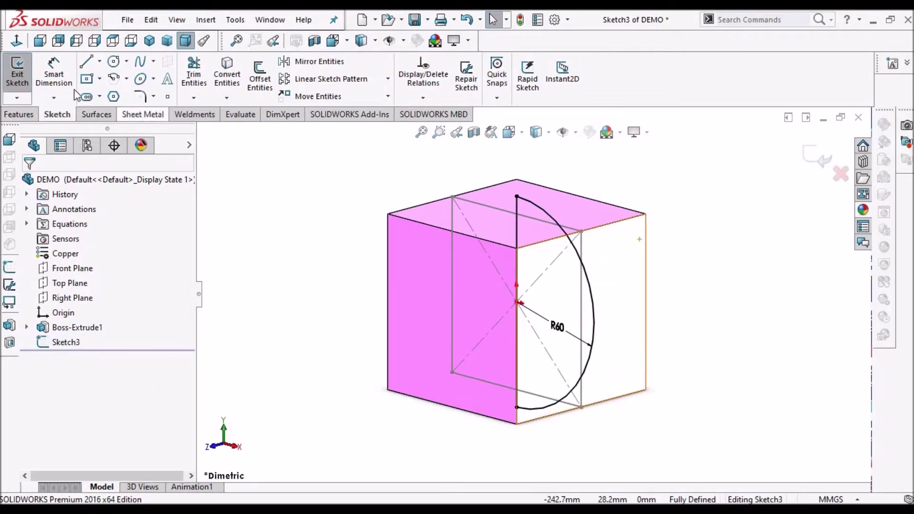
click(16, 41)
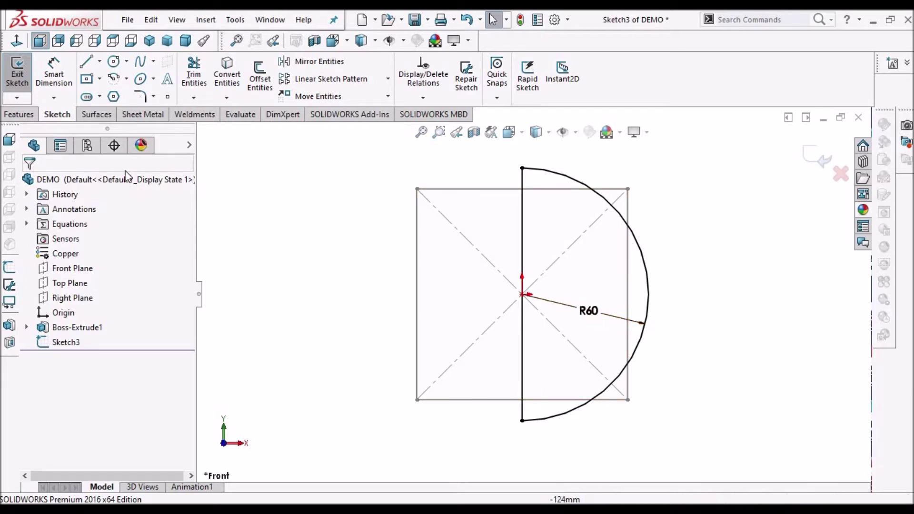
click(22, 115)
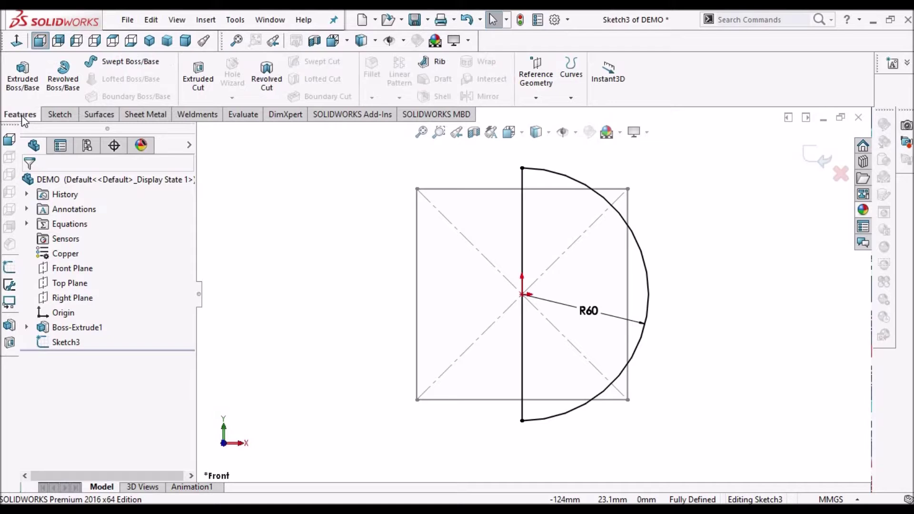
click(76, 83)
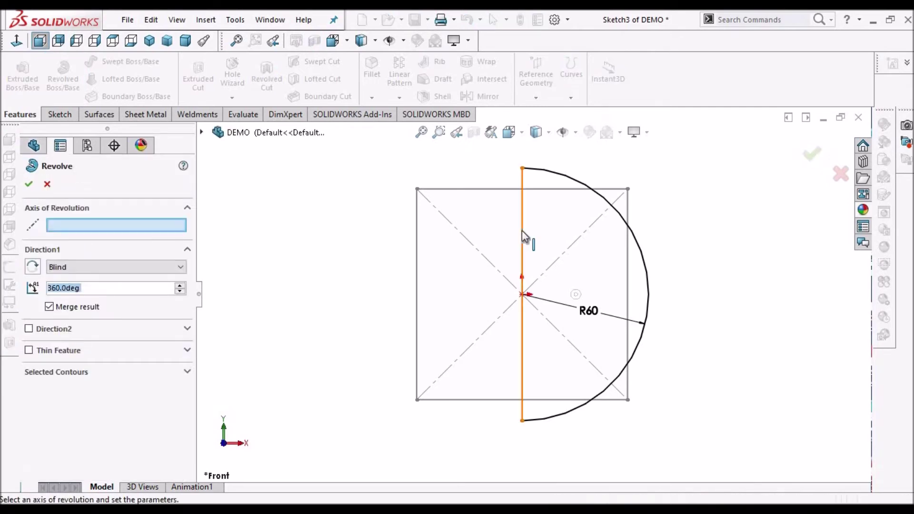
click(522, 231)
click(28, 186)
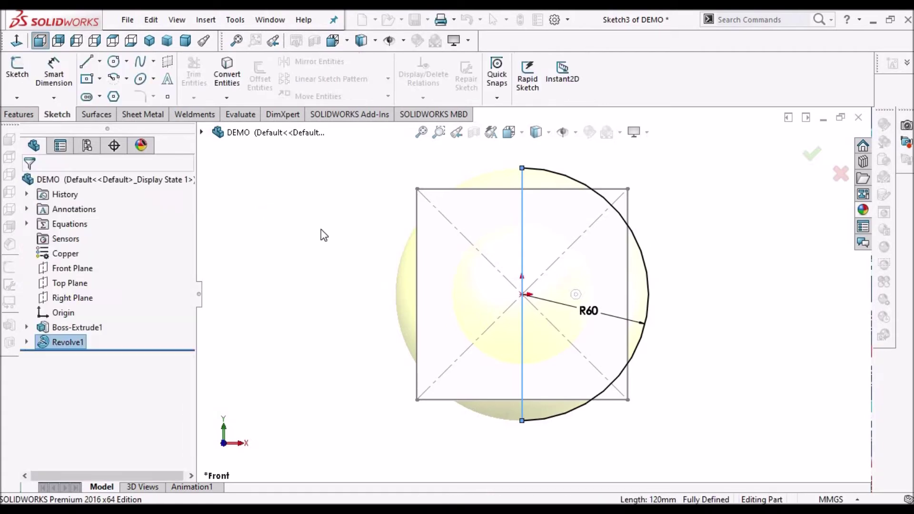
Hide all item types so that sketches and the origin are not displayed over the model
scroll(553, 301, up, 3)
key(ctrl+7)
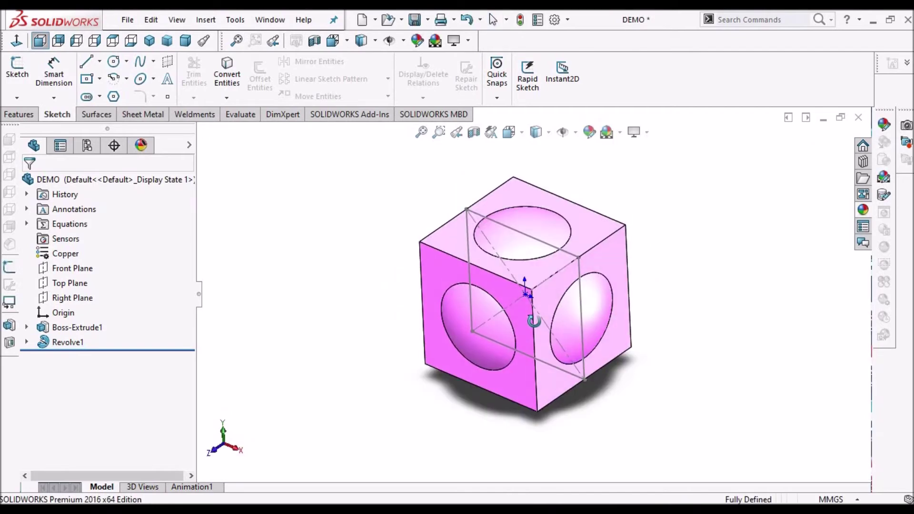
click(176, 20)
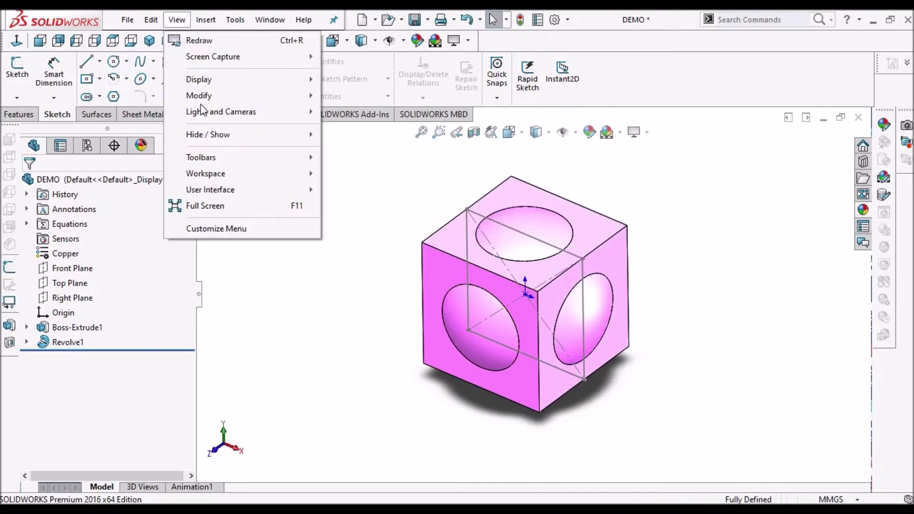
mouse_move(215, 135)
click(372, 44)
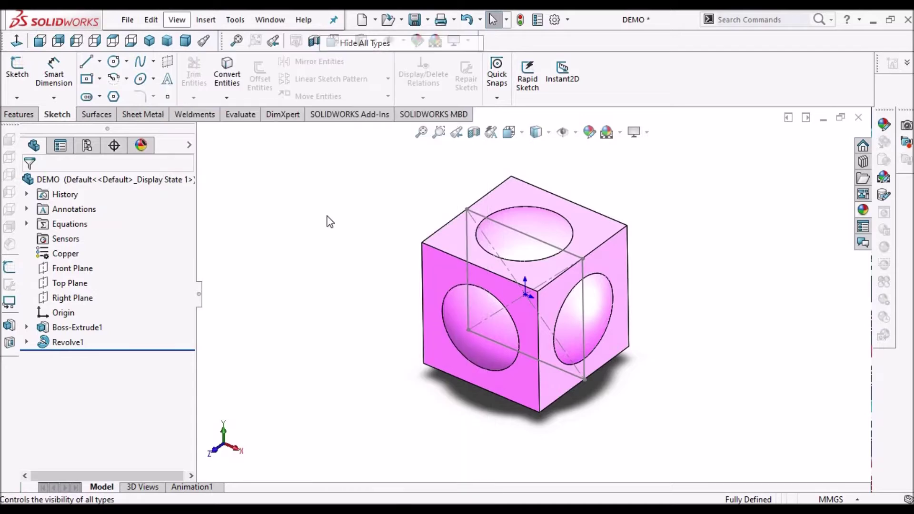
Turn off Merge result for the revolved sphere and inspect the cube and sphere as individual solid bodies
click(61, 341)
right_click(59, 341)
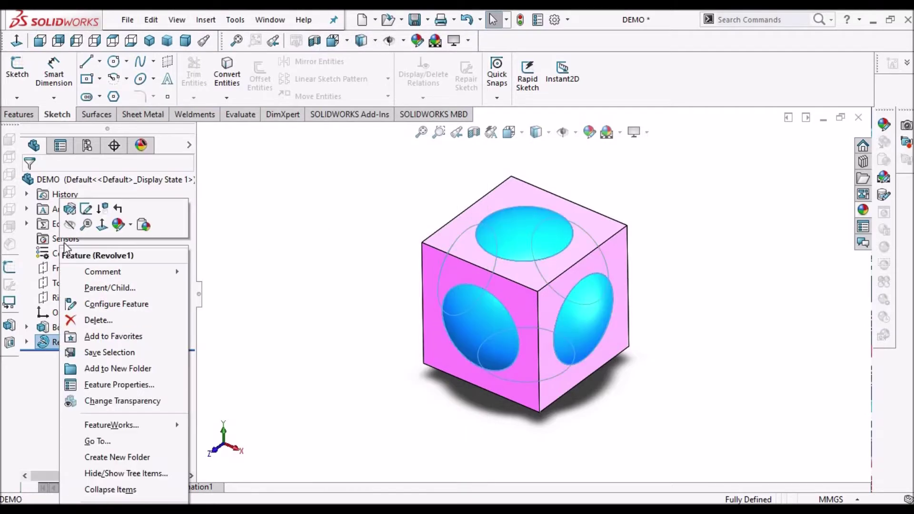
click(150, 382)
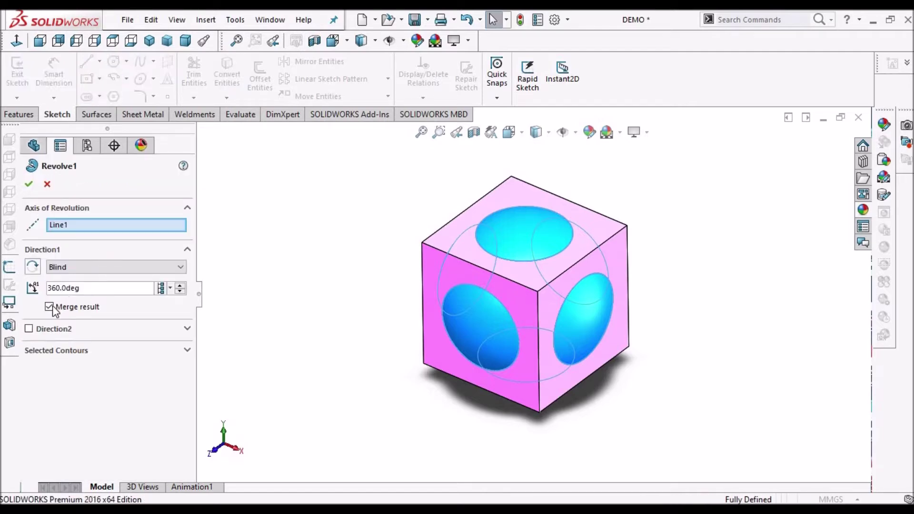
click(49, 306)
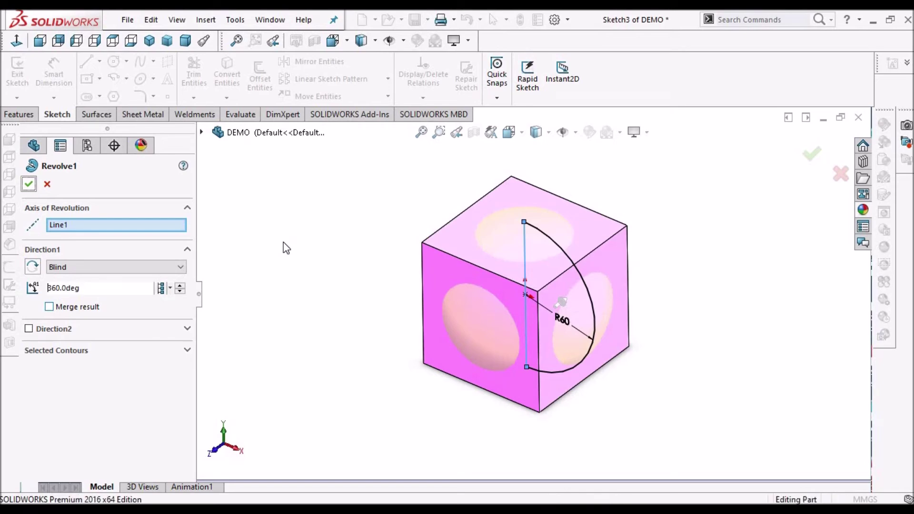
key(Return)
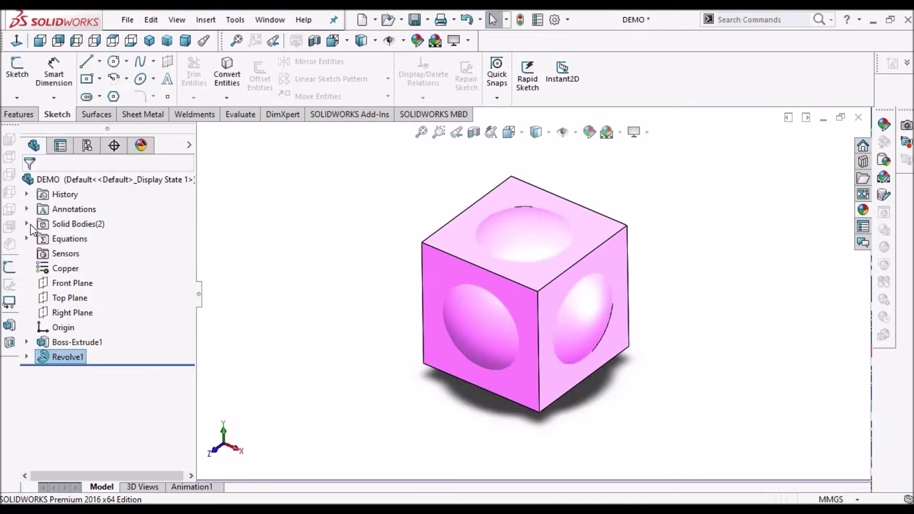
click(27, 224)
click(90, 238)
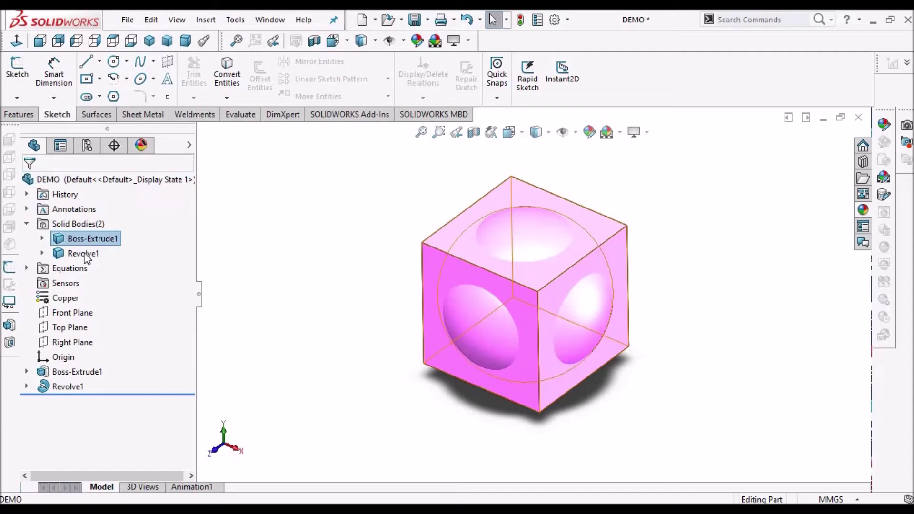
click(85, 255)
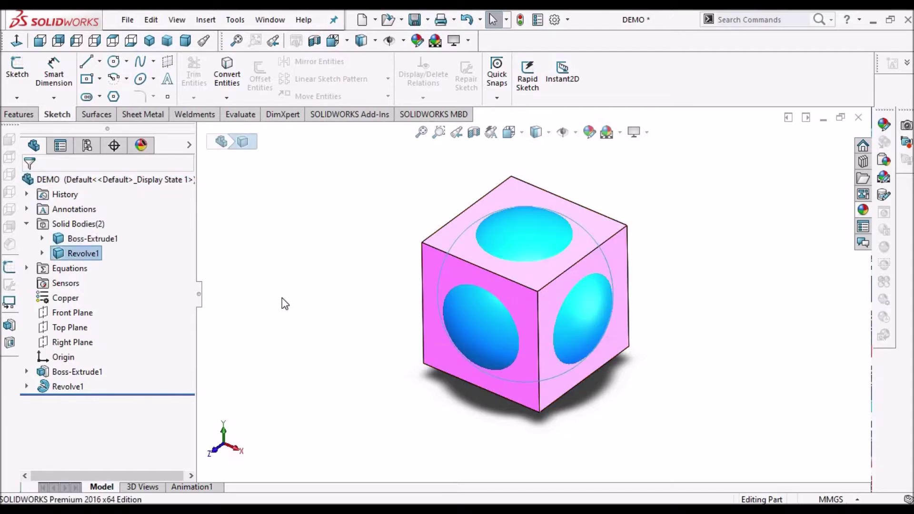
key(Escape)
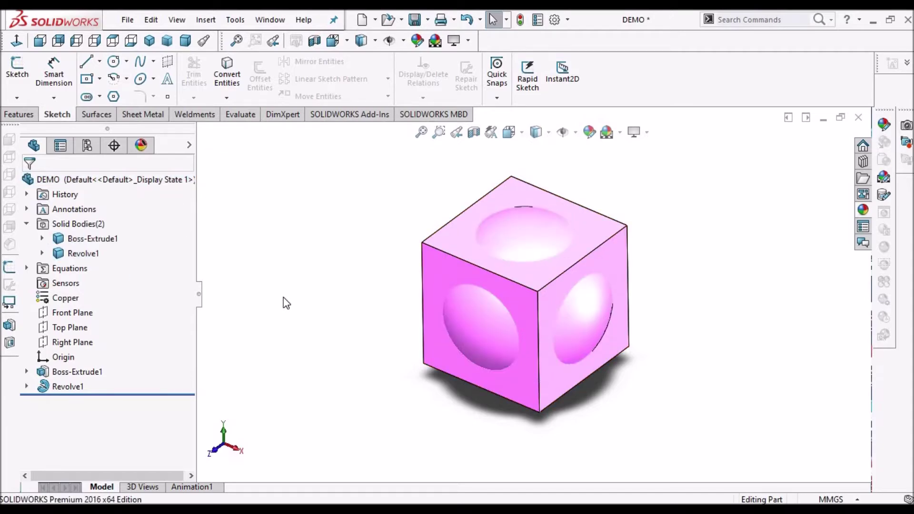
Apply a light yellow colour to the revolved sphere body
right_click(61, 387)
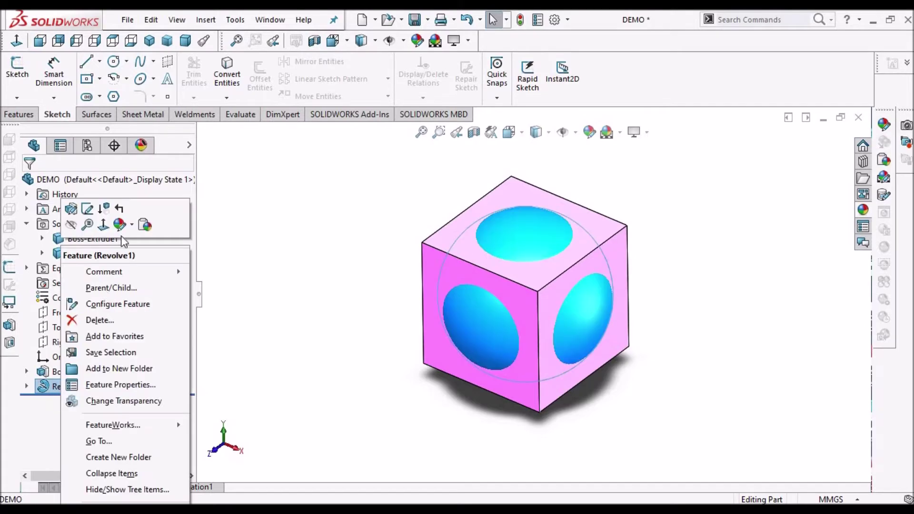
click(133, 228)
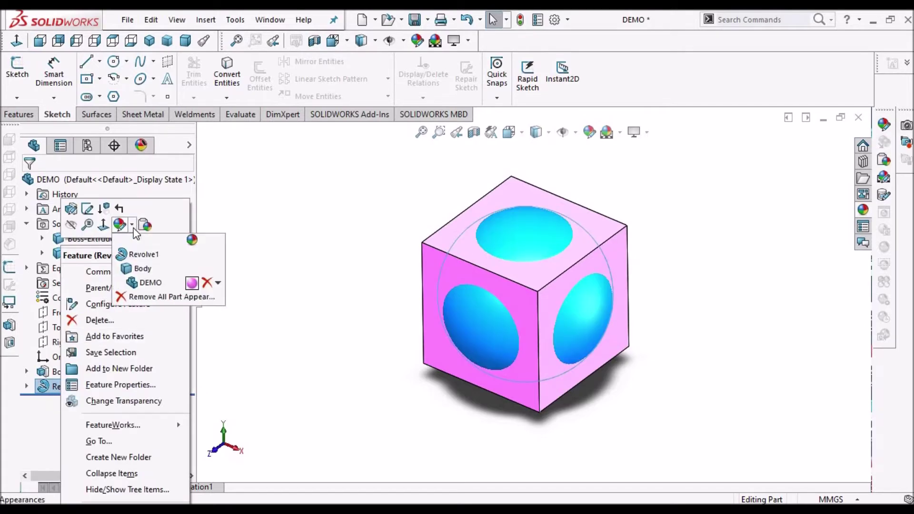
click(142, 269)
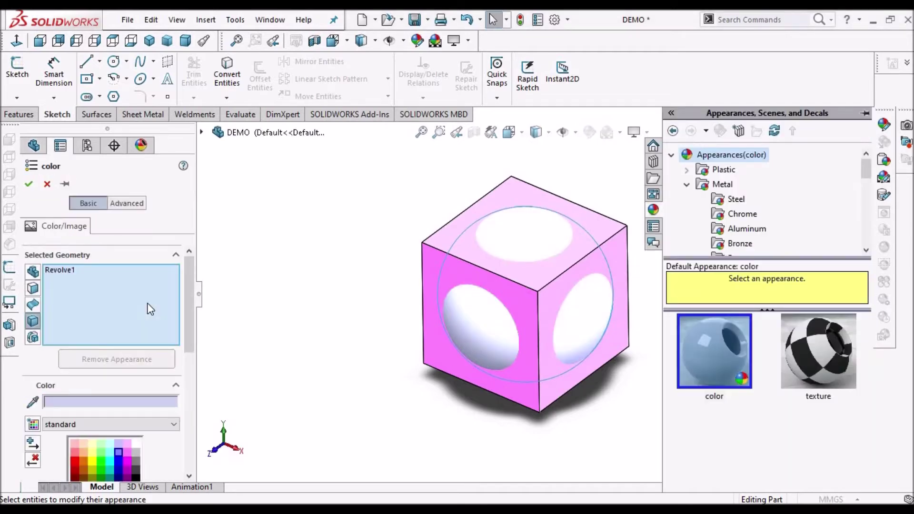
click(93, 453)
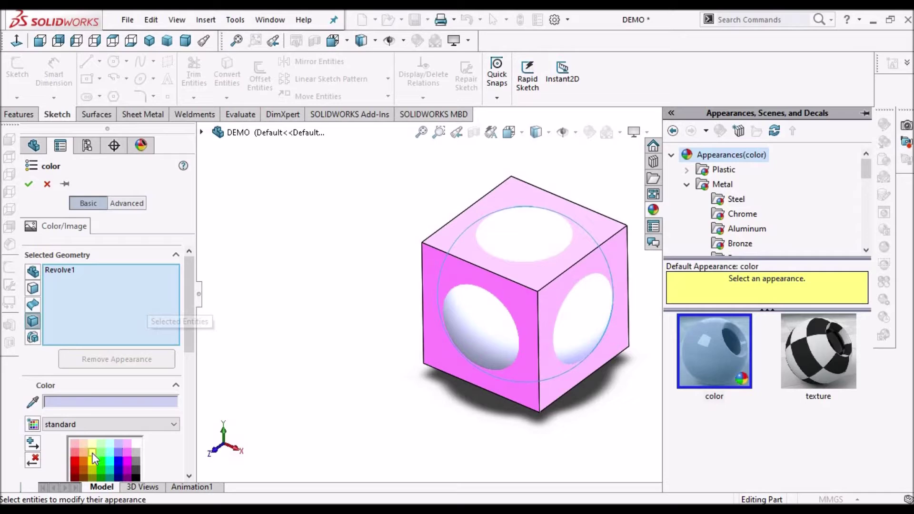
click(29, 184)
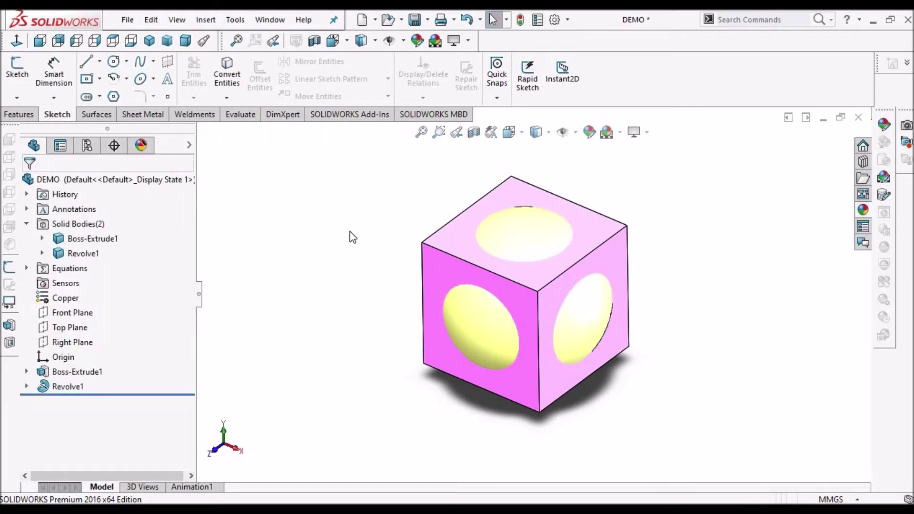
Combine the cube body and the sphere body into one solid with the Add operation
middle_drag(547, 276, 573, 269)
key(f)
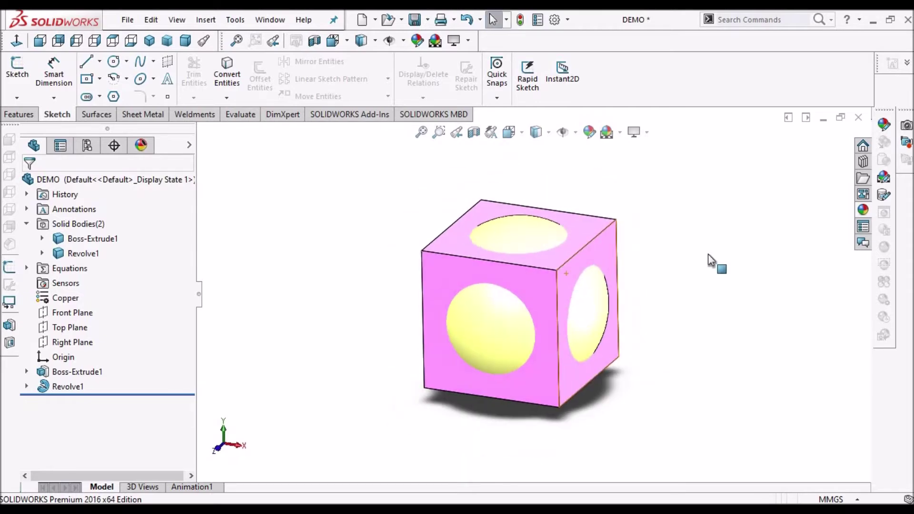
click(206, 22)
mouse_move(235, 87)
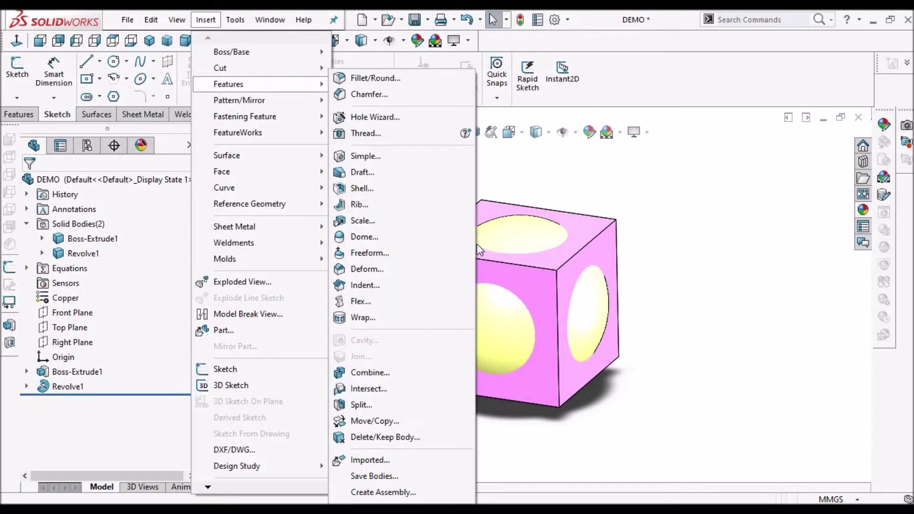
click(367, 373)
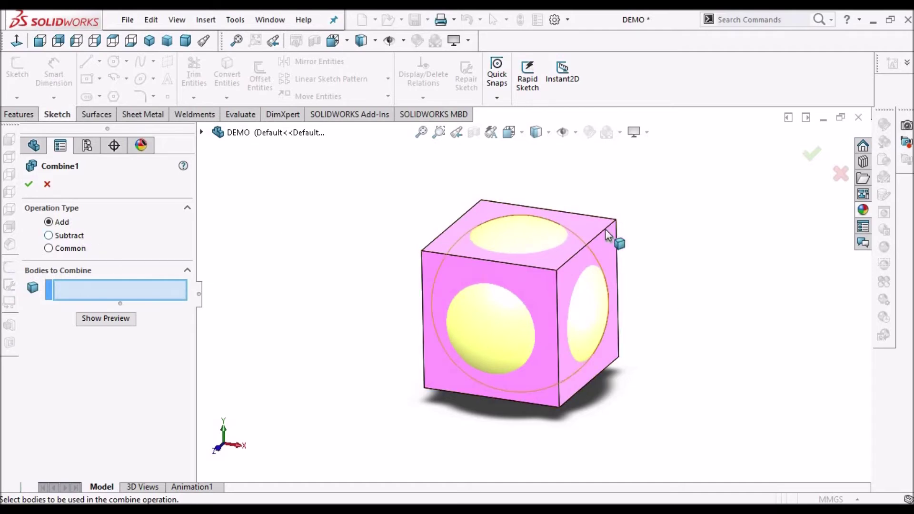
middle_drag(608, 221, 602, 266)
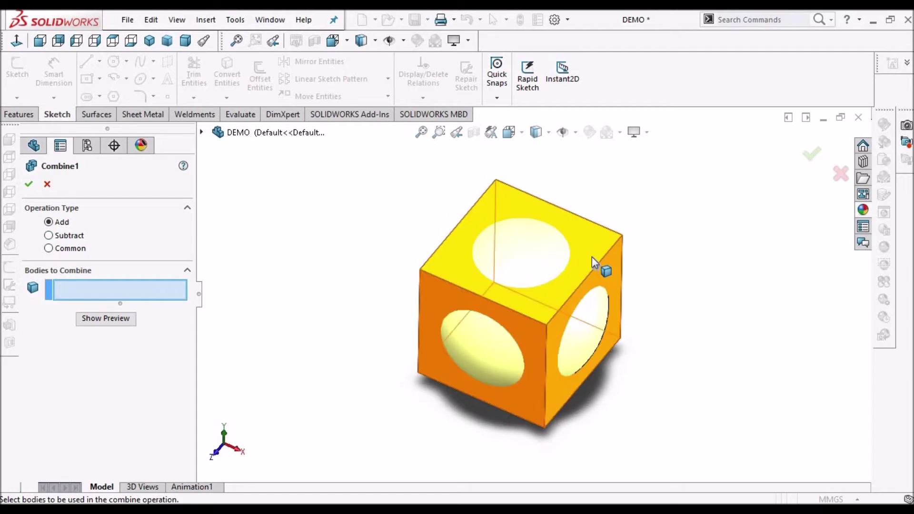
click(599, 250)
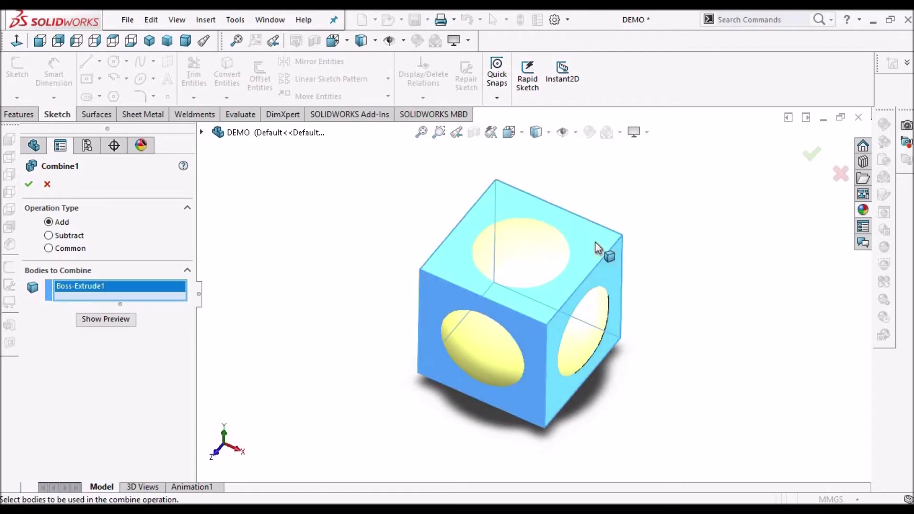
click(538, 257)
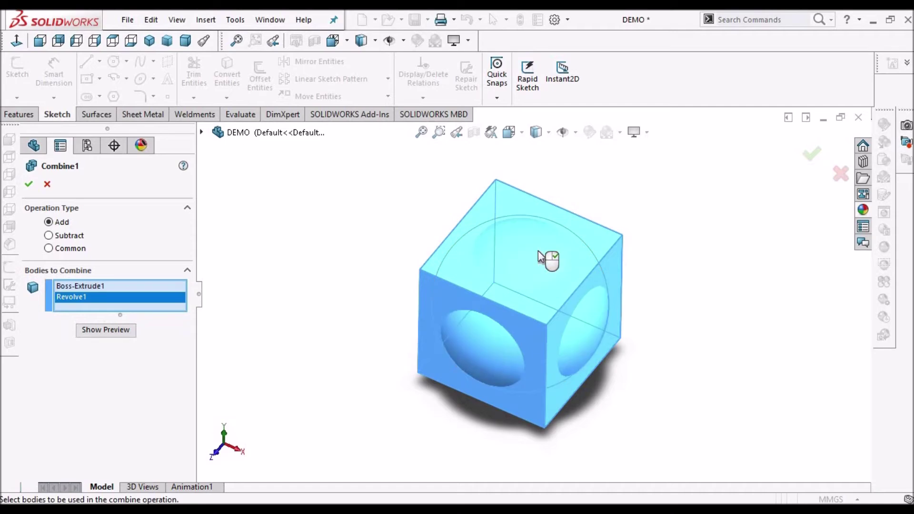
middle_drag(558, 281, 552, 249)
click(29, 185)
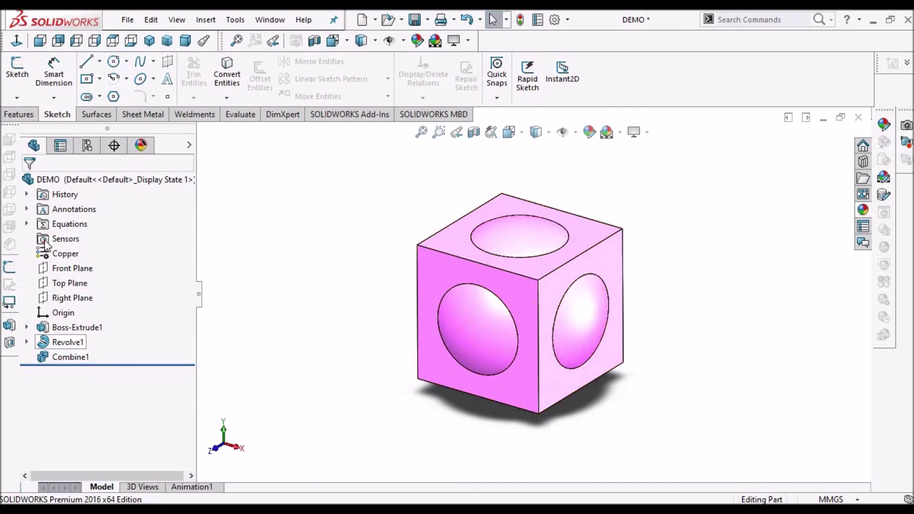
Suppress the Combine feature to examine the cube and sphere as separate solid bodies, and unsuppress it again
right_click(71, 357)
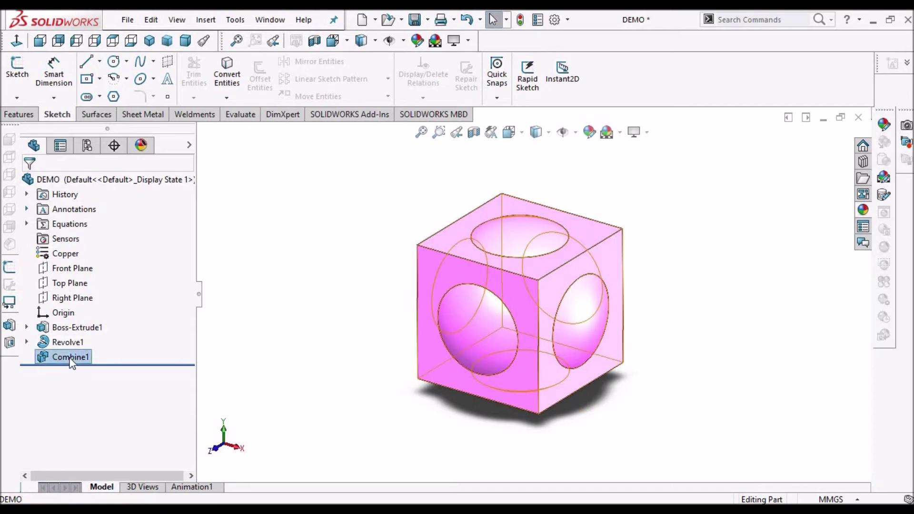
click(112, 224)
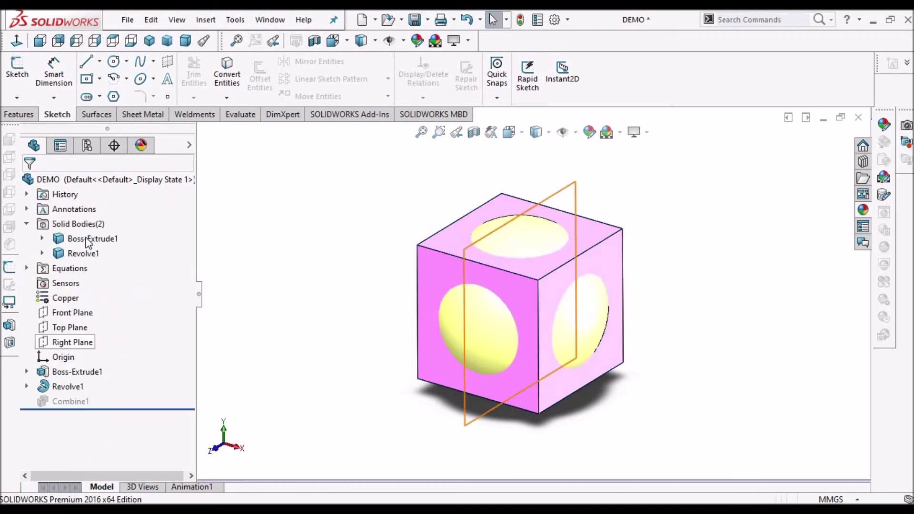
click(92, 238)
click(83, 253)
click(71, 402)
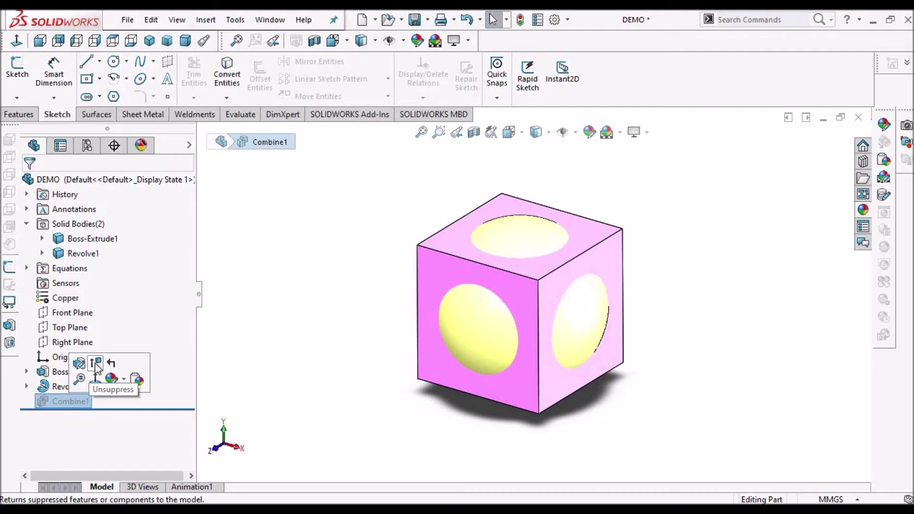
click(97, 367)
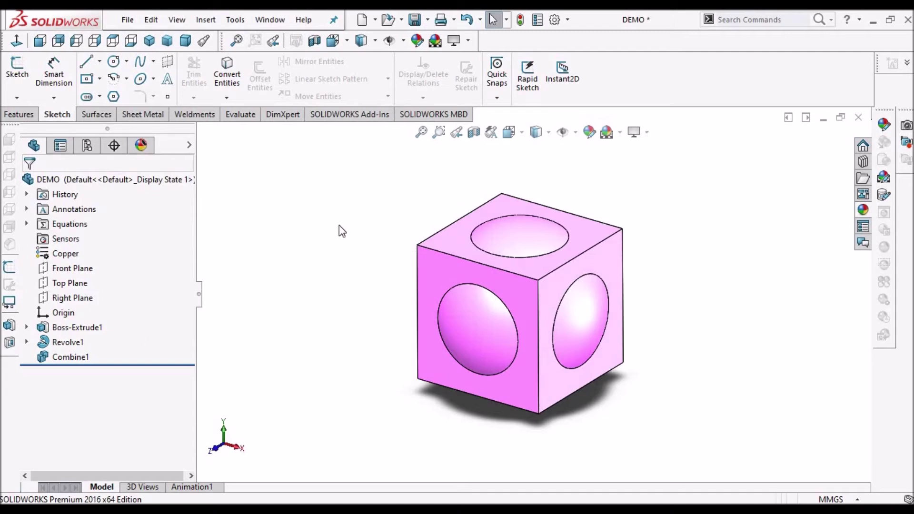
Redefine the Combine feature as Subtract, with the cube as main body and the sphere as the body to subtract
right_click(61, 358)
click(306, 318)
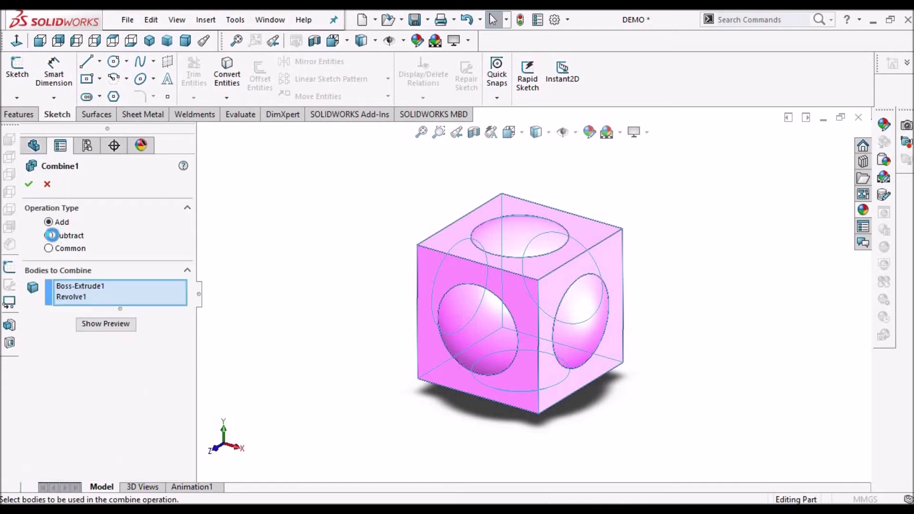
click(49, 235)
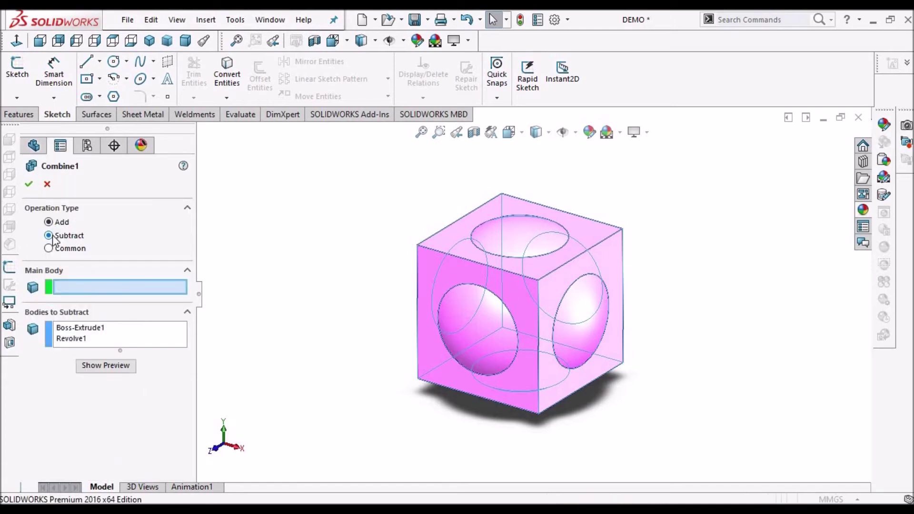
right_click(90, 334)
click(124, 345)
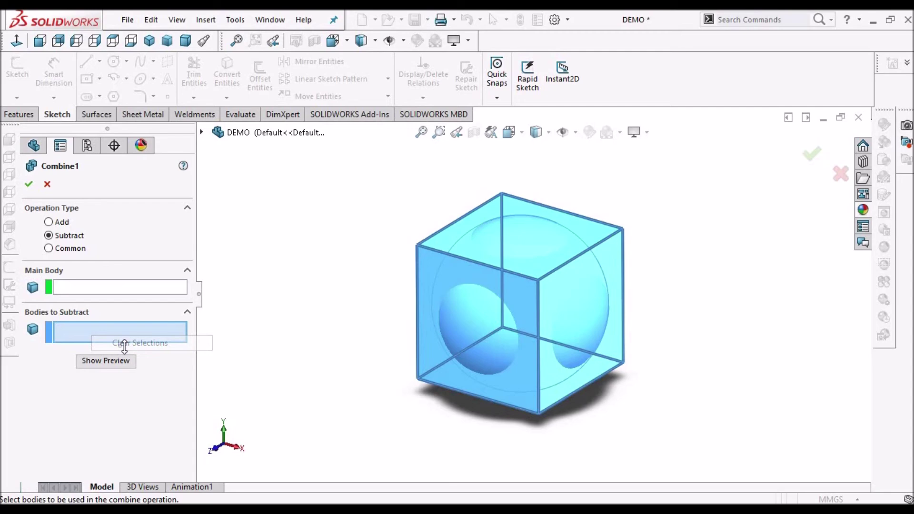
click(119, 285)
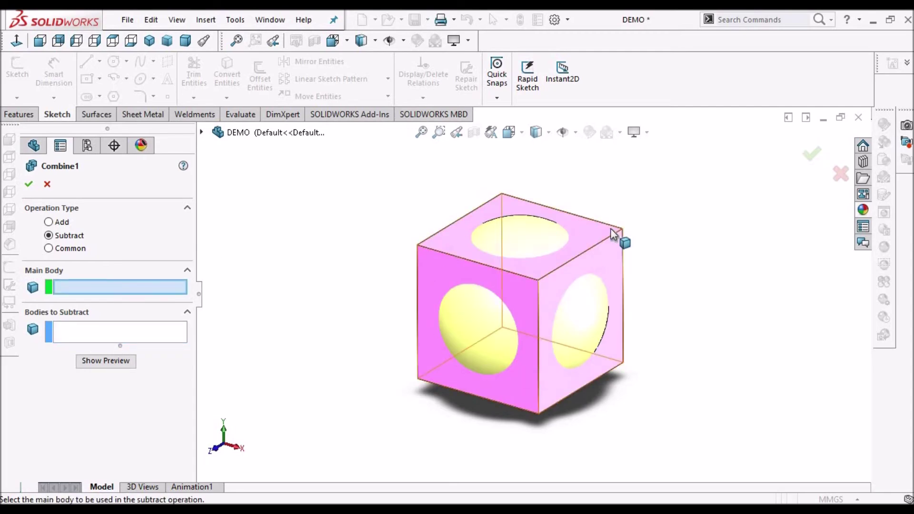
click(593, 235)
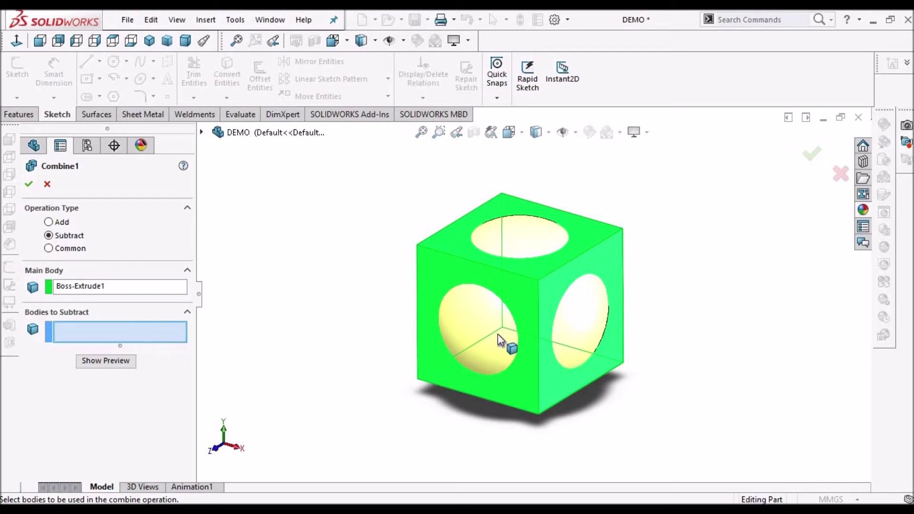
click(486, 324)
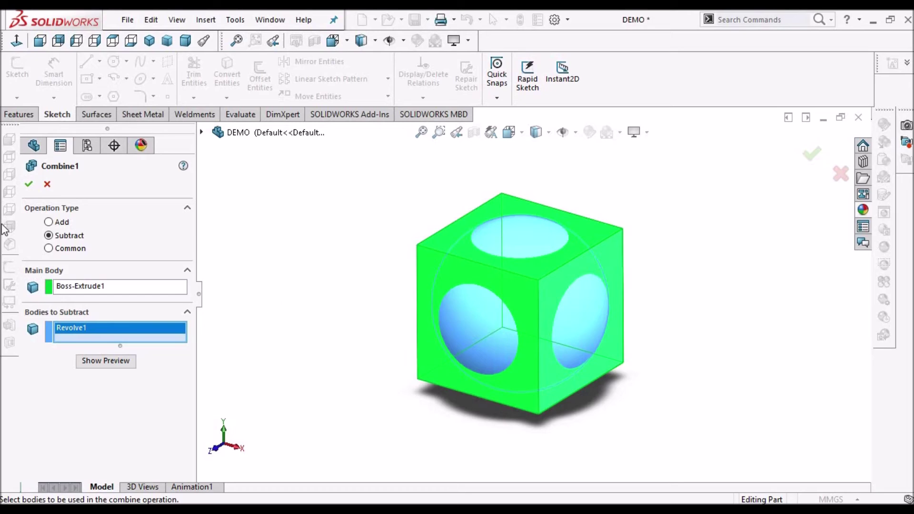
click(29, 185)
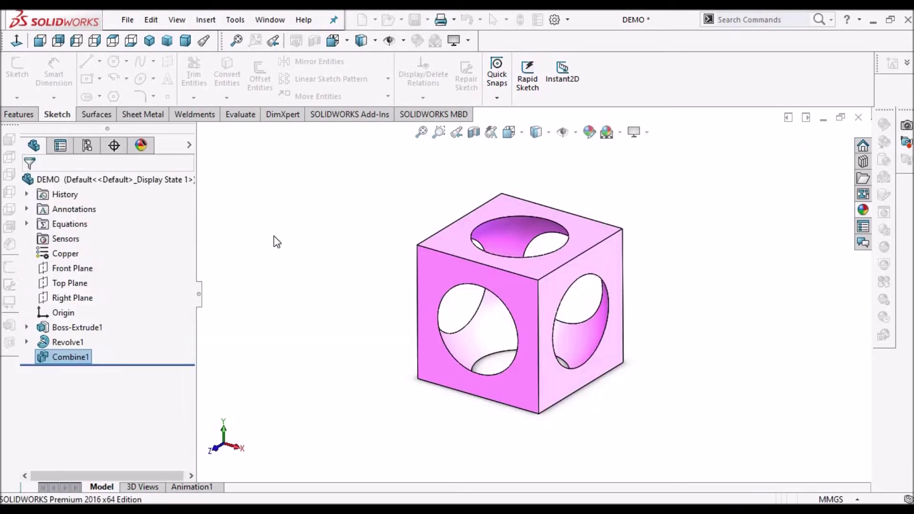
Examine the subtracted cube from several angles, including its spherical inner surface and the circular openings in its faces
middle_drag(525, 295, 523, 423)
click(478, 282)
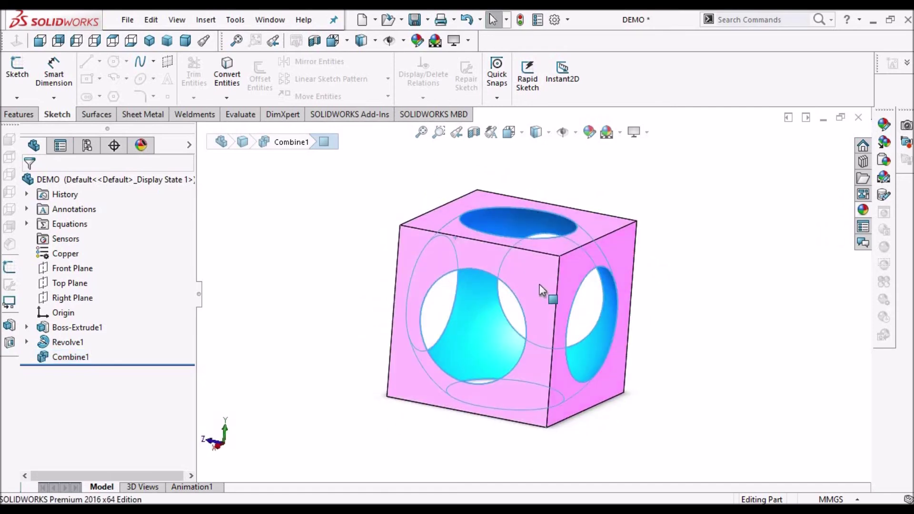
key(Escape)
middle_drag(529, 281, 524, 252)
middle_drag(504, 339, 347, 321)
click(510, 288)
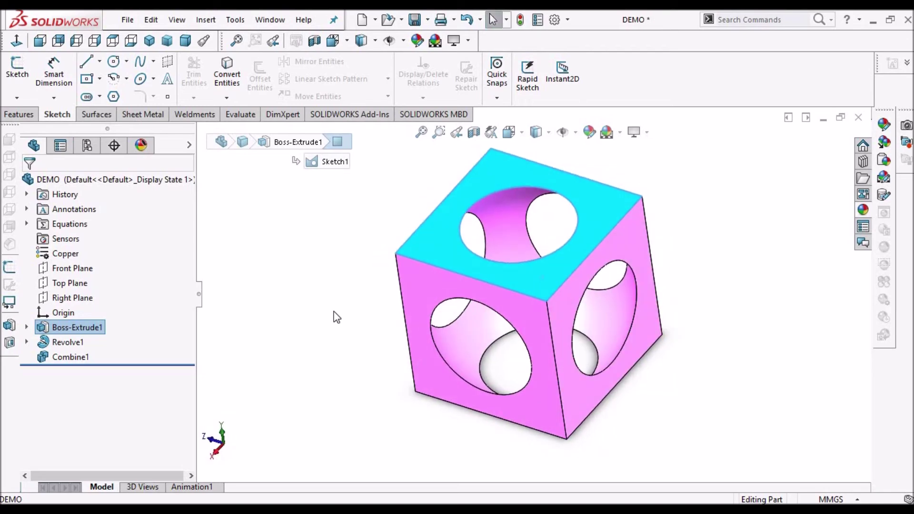
click(337, 317)
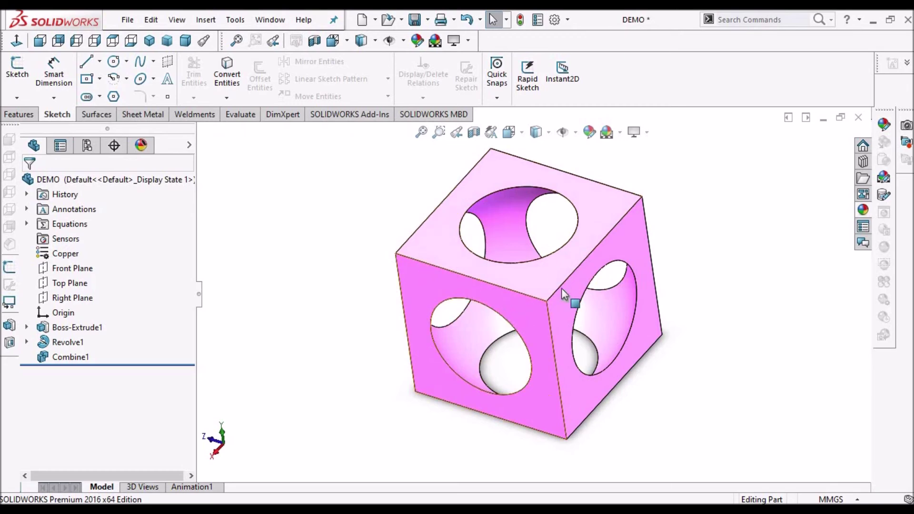
scroll(562, 288, up, 3)
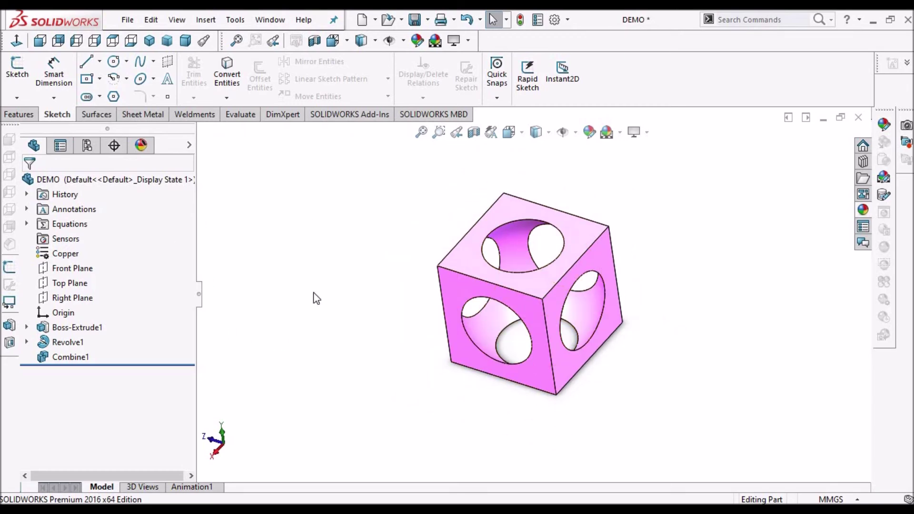
Redefine the Combine feature as Common, with the cube and the sphere as the bodies to combine
right_click(79, 358)
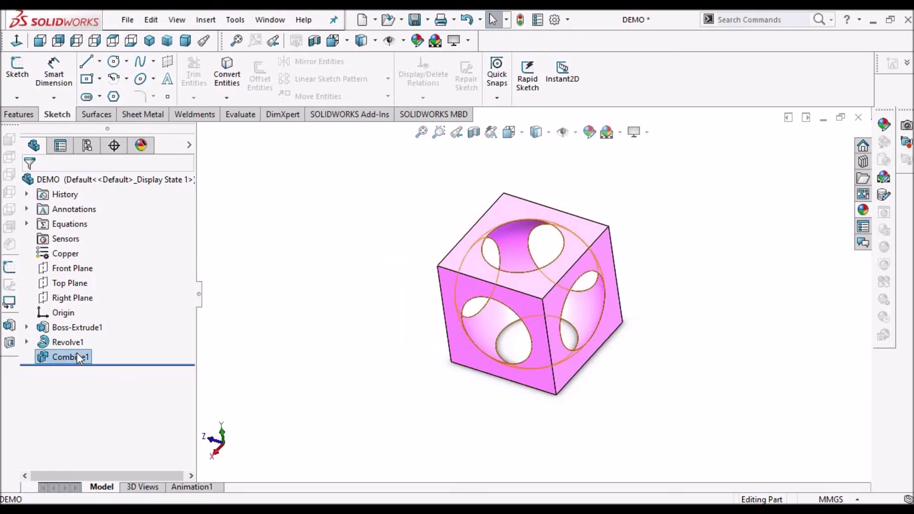
click(88, 210)
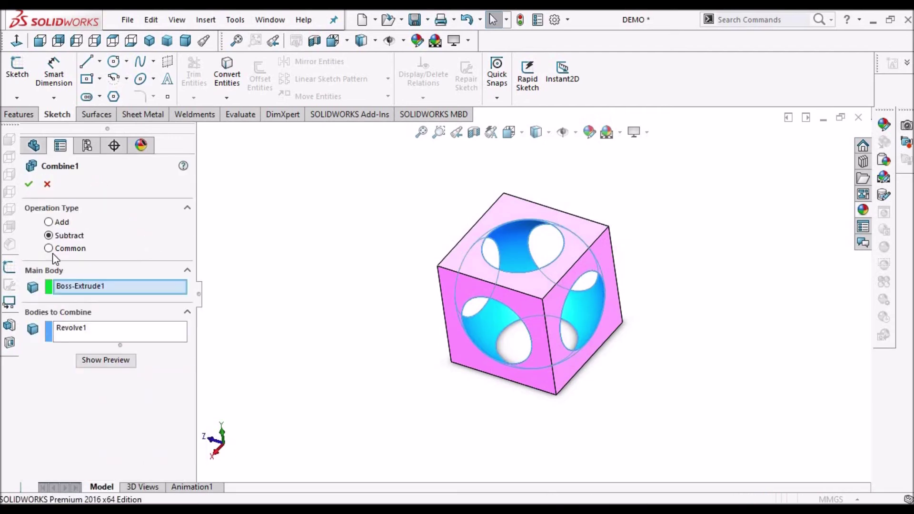
click(49, 249)
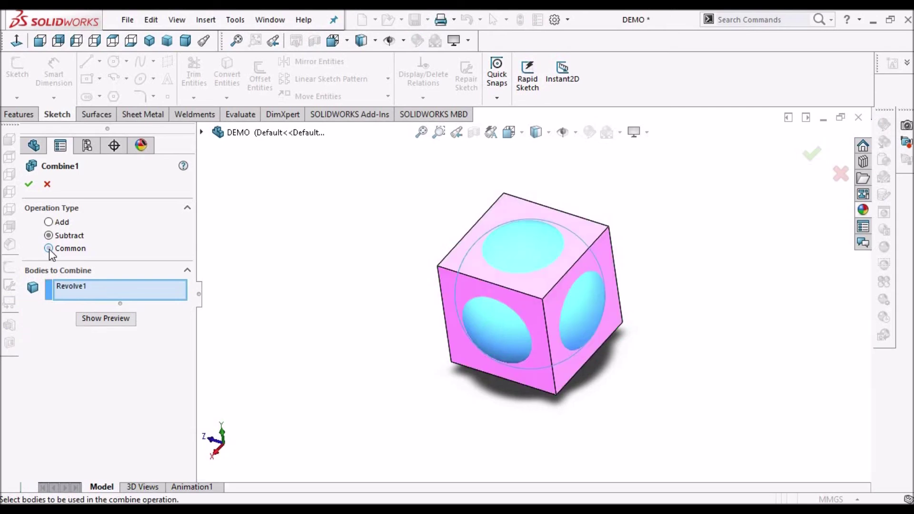
right_click(114, 294)
click(138, 300)
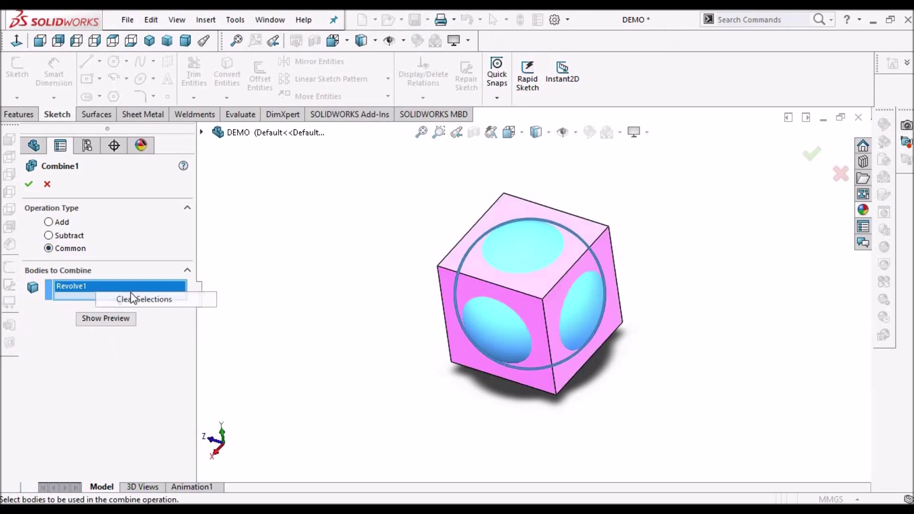
click(559, 216)
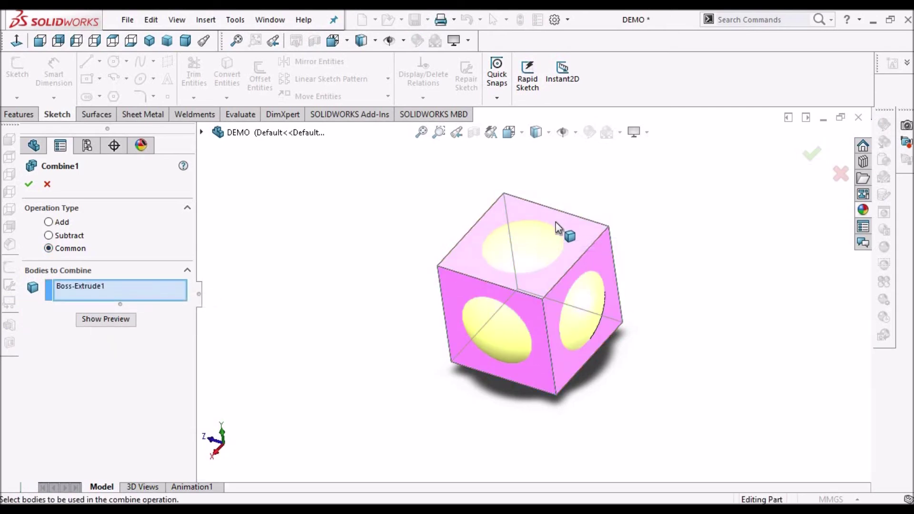
click(542, 239)
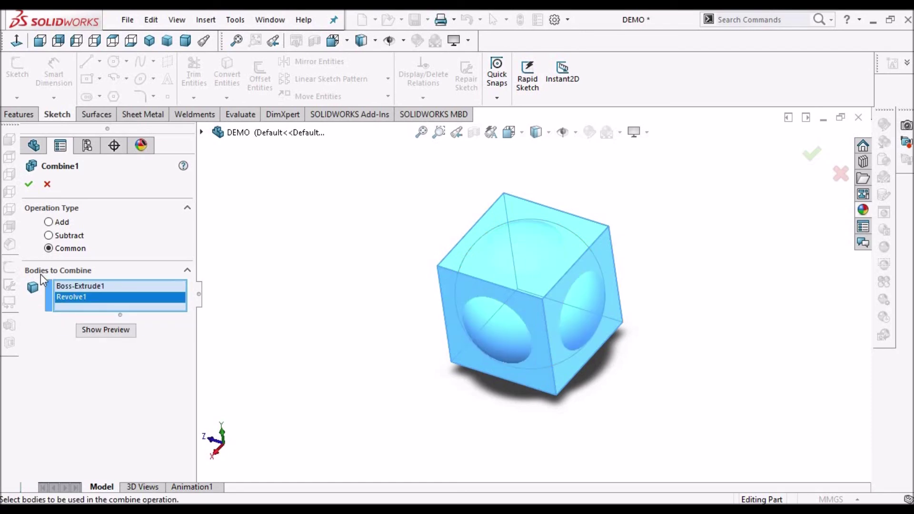
click(30, 186)
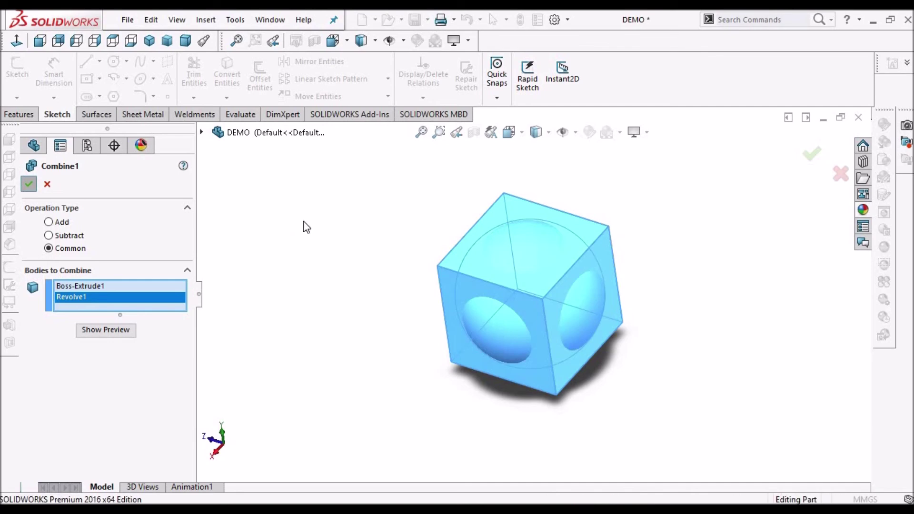
Examine the common solid of cube and sphere from different angles, ending in the Dimetric view
middle_drag(551, 319, 569, 332)
click(186, 41)
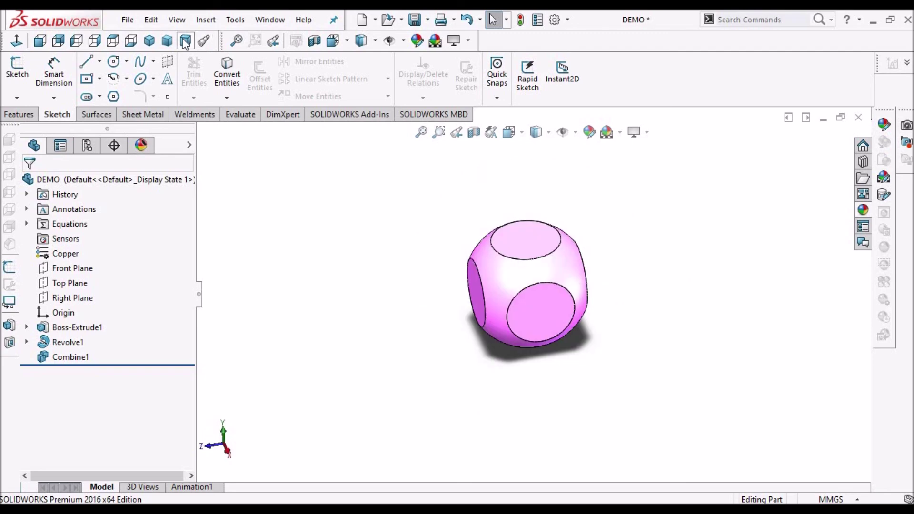
middle_drag(585, 323, 549, 415)
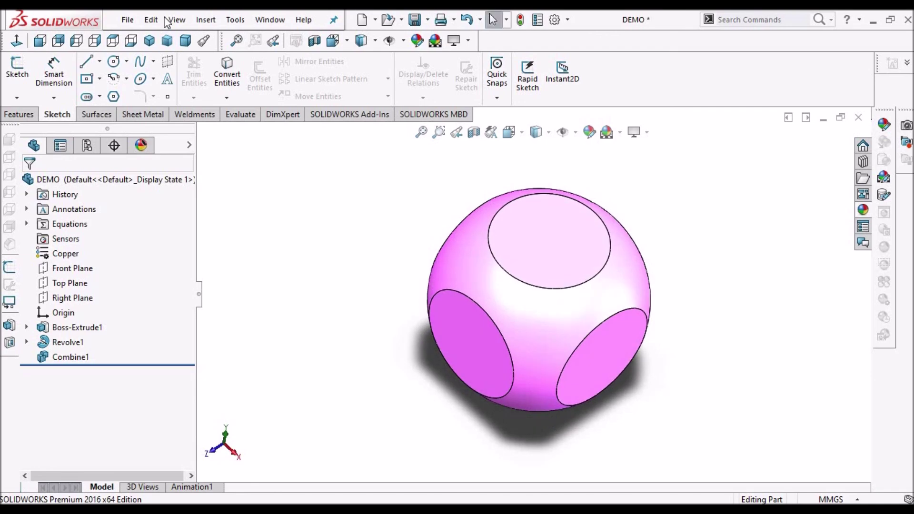
click(185, 41)
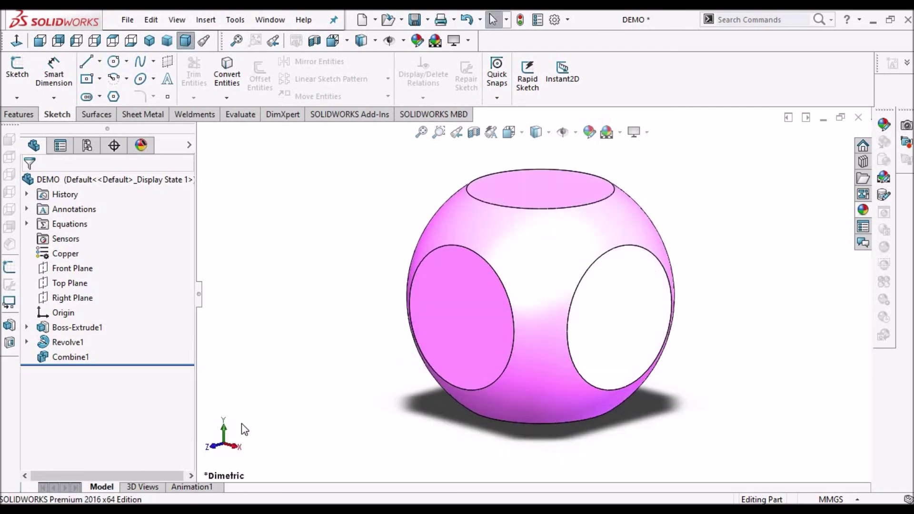
key(alt+Tab)
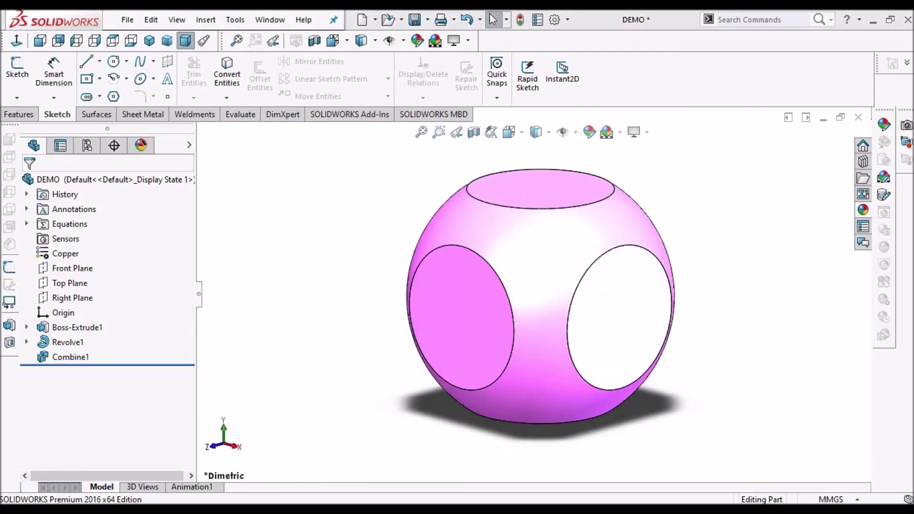